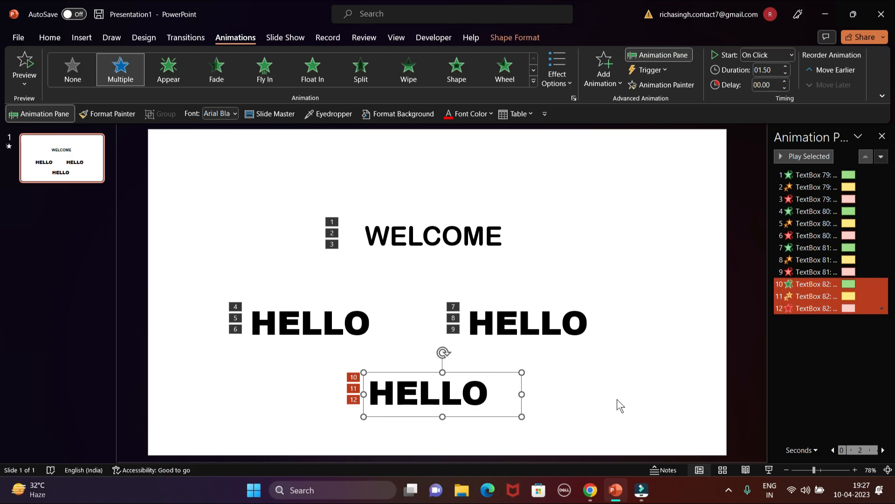
- Delete all existing animation effects of the WELCOME and HELLO text boxes from the slide
{"action": "left_click", "coordinate": [847, 175]}
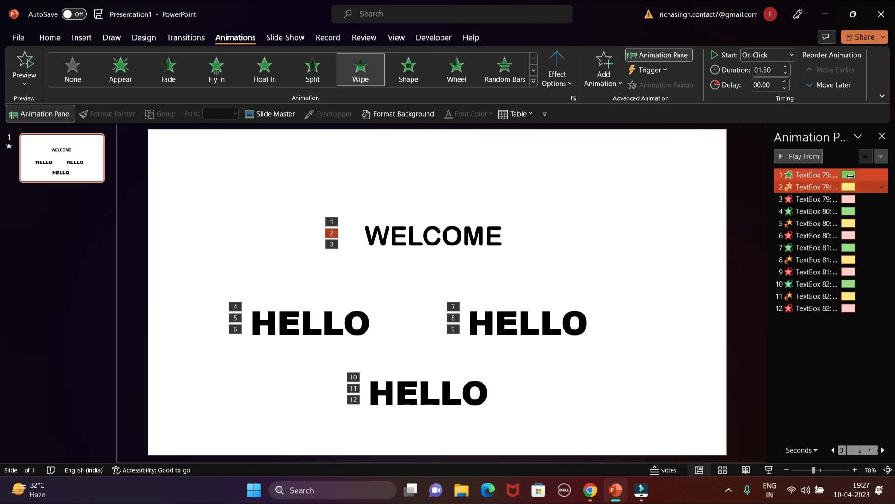
{"action": "key", "text": "Delete"}
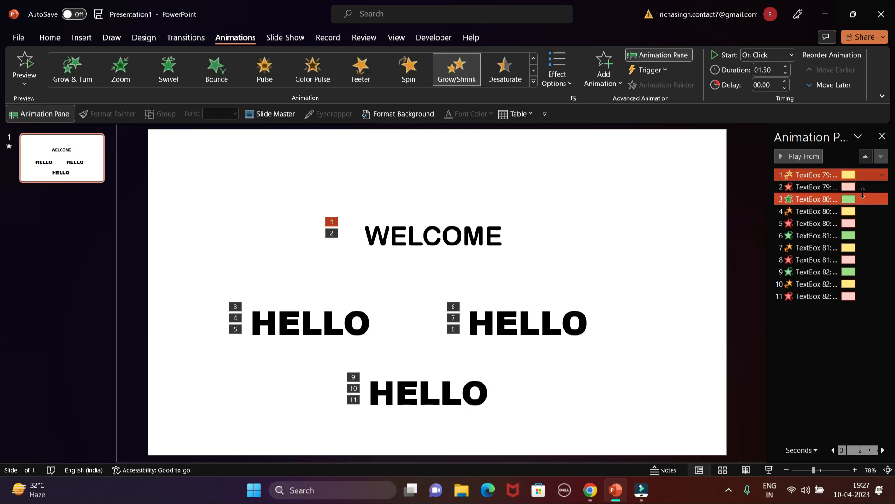
{"action": "left_click", "coordinate": [861, 189]}
{"action": "key", "text": "Delete"}
{"action": "key", "text": "Delete"}
{"action": "key", "text": "Delete"}
- Apply a Lines motion path to the lower-right HELLO, ending beside the lower-left HELLO, and play it in the slide show
{"action": "left_click", "coordinate": [533, 80]}
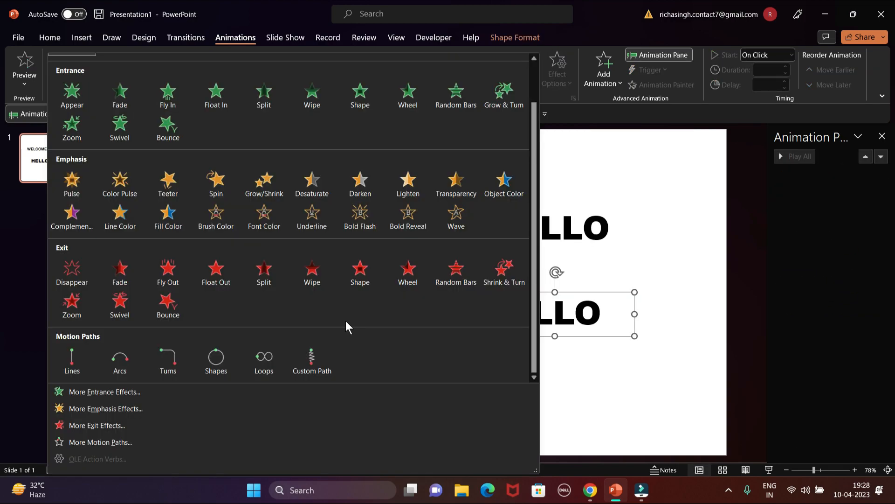
{"action": "left_click", "coordinate": [75, 362]}
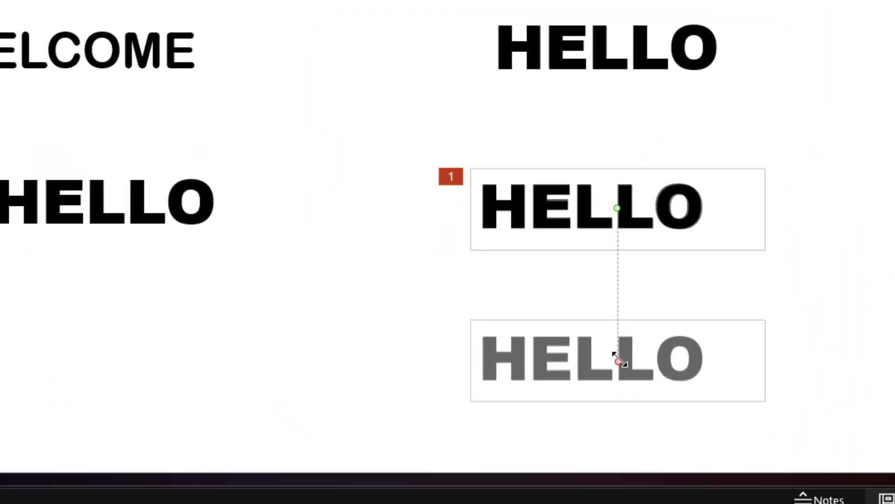
{"action": "left_click_drag", "start_coordinate": [618, 361], "coordinate": [355, 201]}
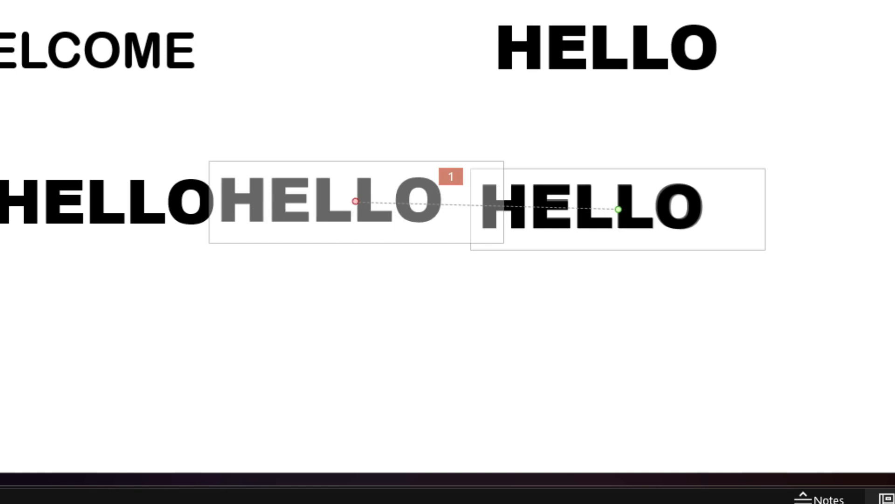
{"action": "key", "text": "shift+F5"}
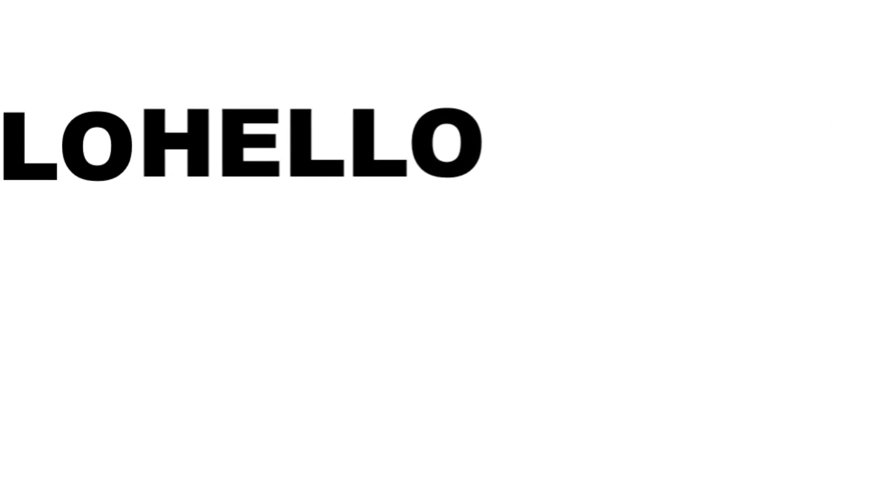
{"action": "key", "text": "Escape"}
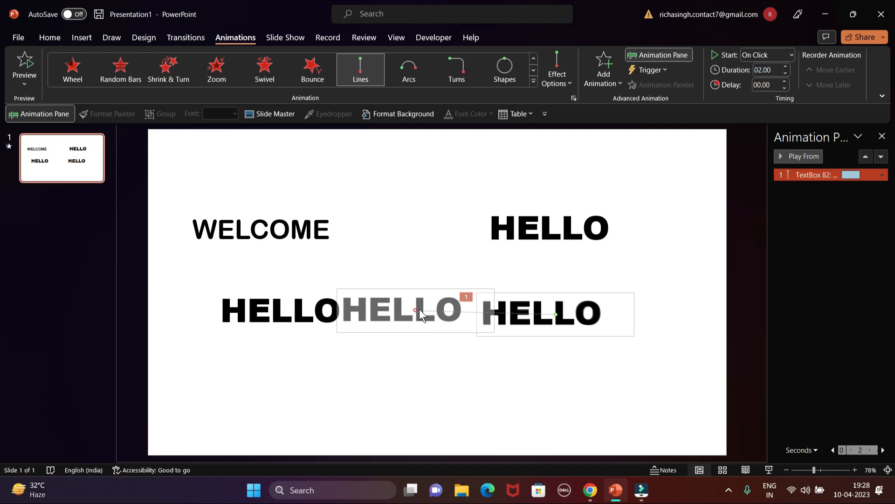
- Redirect the motion path's end point straight up above the upper-right HELLO and play it in the slide show
{"action": "left_click_drag", "start_coordinate": [417, 310], "coordinate": [554, 166]}
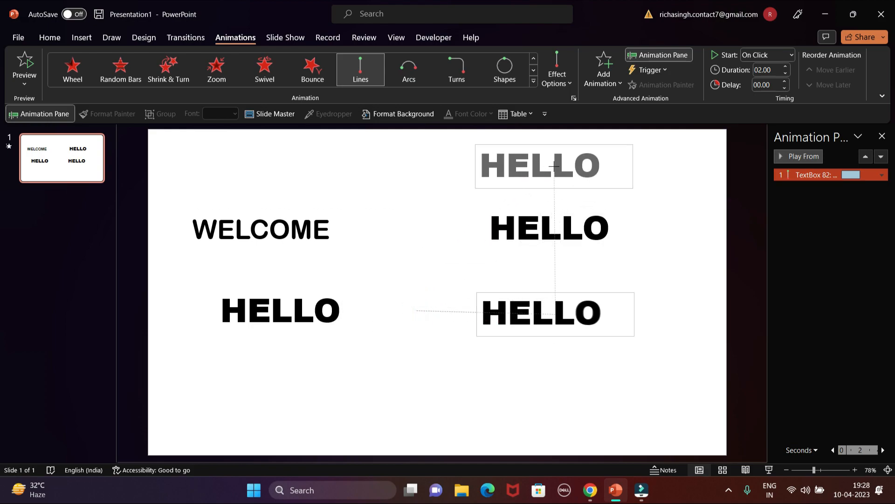
{"action": "left_click", "coordinate": [768, 469]}
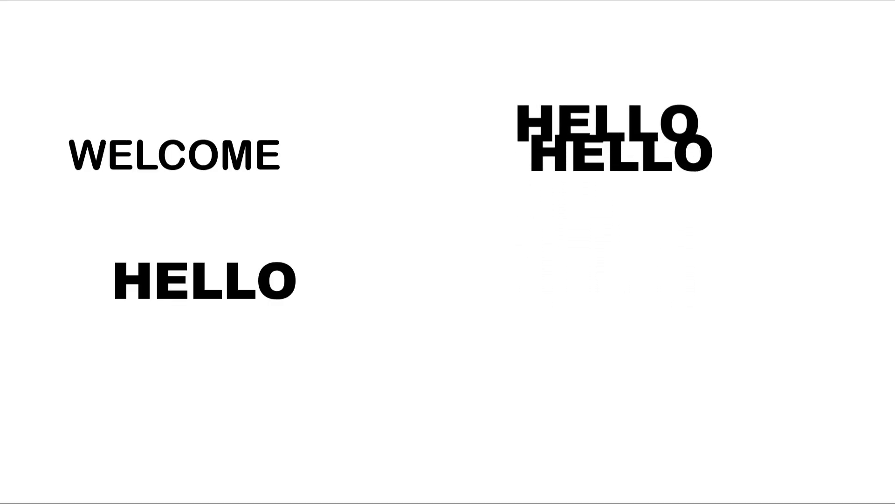
{"action": "key", "text": "Escape"}
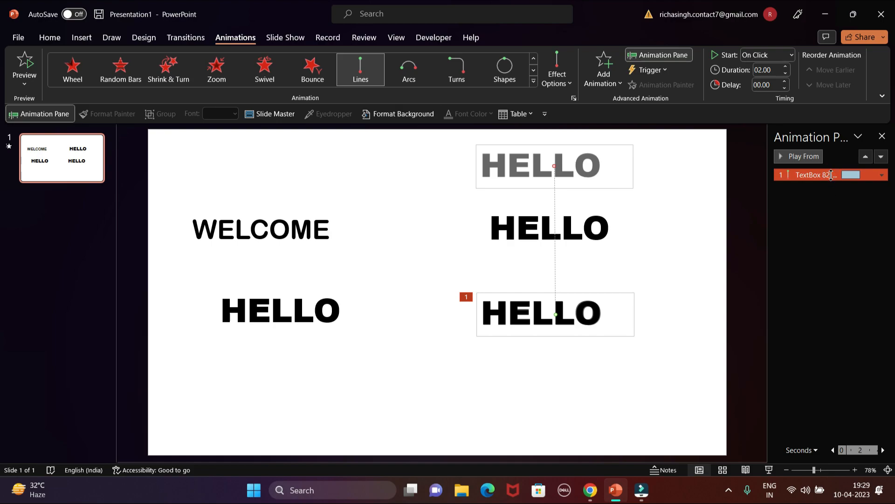
- Delete the motion path animation from the lower-right HELLO
{"action": "key", "text": "Delete"}
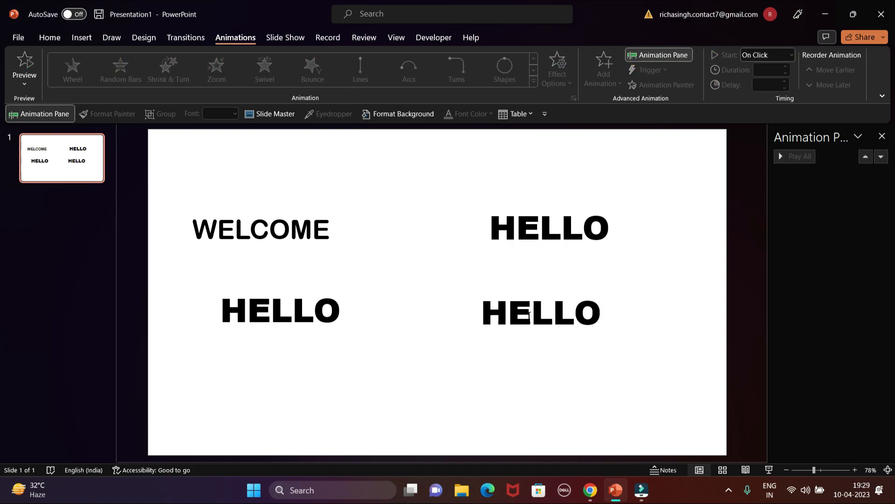
{"action": "key", "text": "ctrl+z"}
- Number the HELLO text boxes: HELLO 1 at the slide's upper right, HELLO 2 at lower left and HELLO 3 at lower right
{"action": "left_click", "coordinate": [607, 233]}
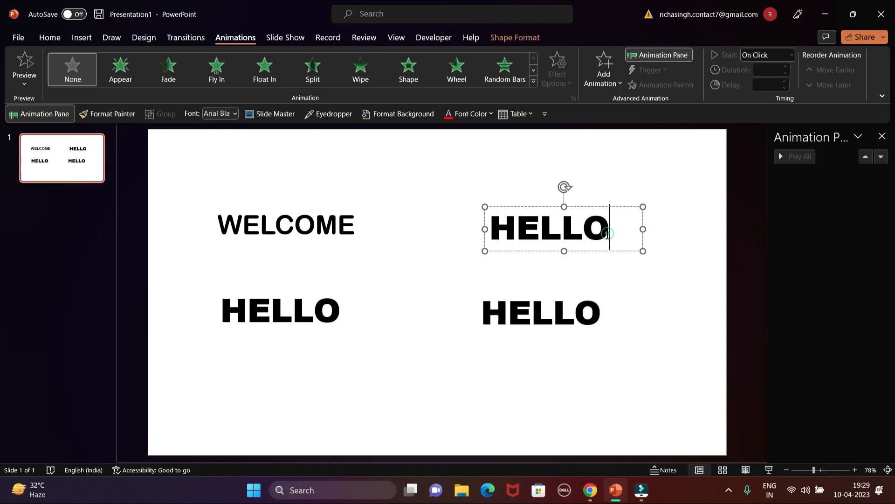
{"action": "key", "text": "Return"}
{"action": "type", "text": "2"}
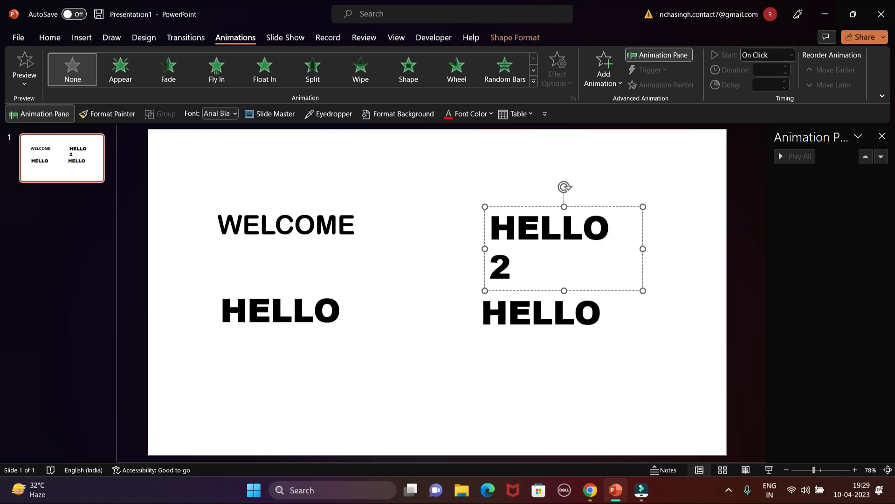
{"action": "key", "text": "ctrl+z"}
{"action": "key", "text": "ctrl+z"}
{"action": "key", "text": "ctrl+z"}
{"action": "key", "text": "ctrl+z"}
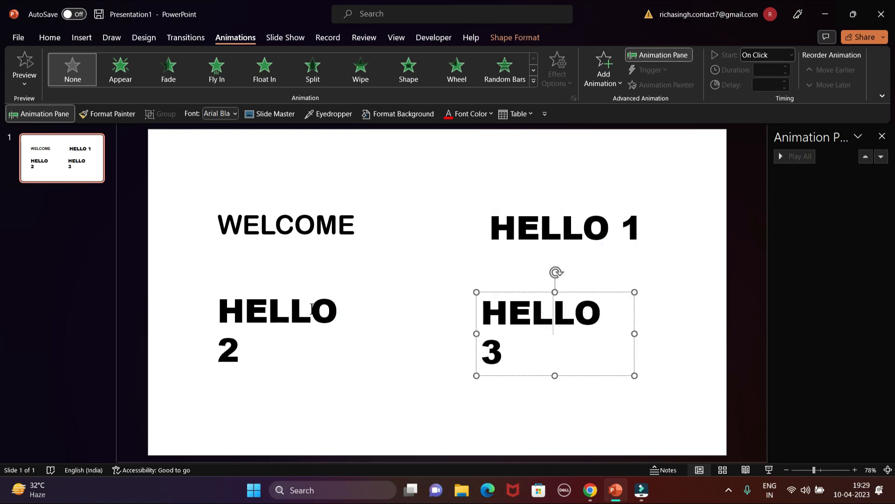
- Show the list of slide objects and rename the HELLO 3 text box's object as HELLO 3
{"action": "left_click", "coordinate": [348, 319]}
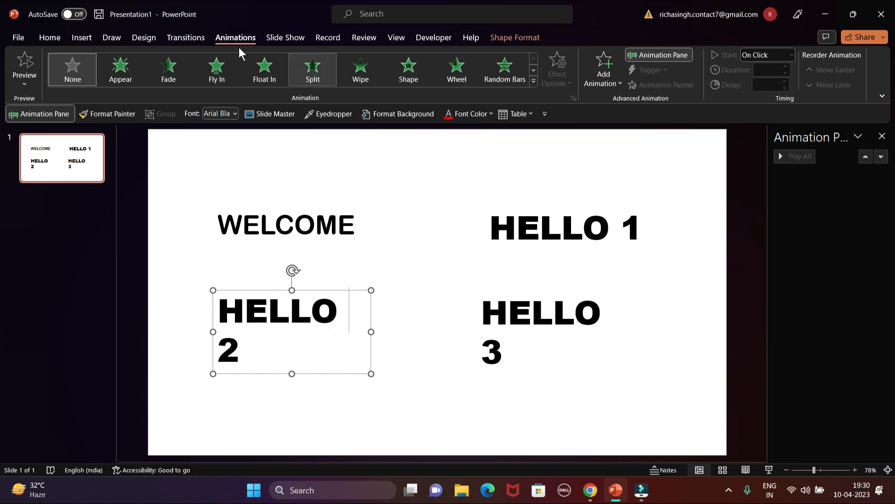
{"action": "left_click", "coordinate": [52, 37]}
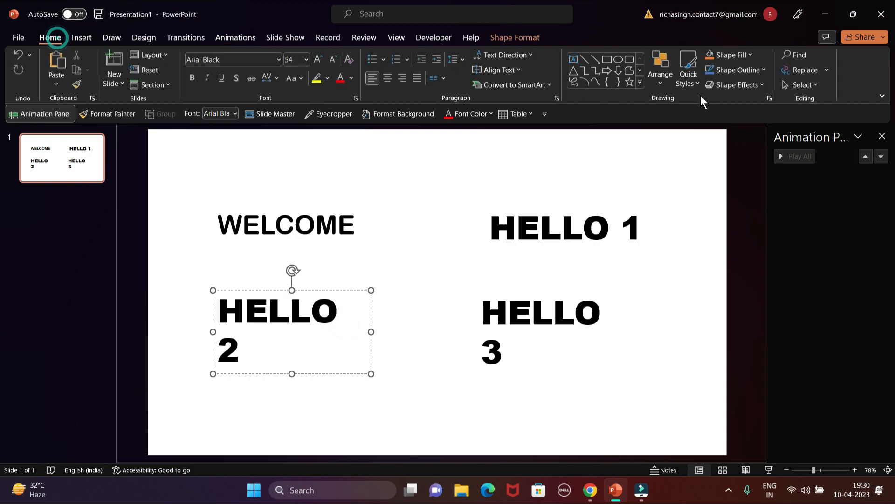
{"action": "left_click", "coordinate": [796, 87]}
{"action": "left_click", "coordinate": [822, 135]}
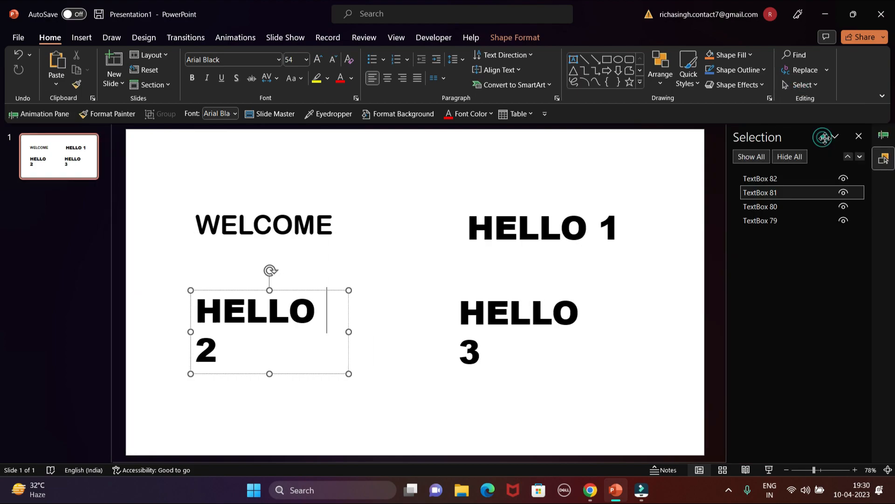
{"action": "left_click", "coordinate": [793, 179]}
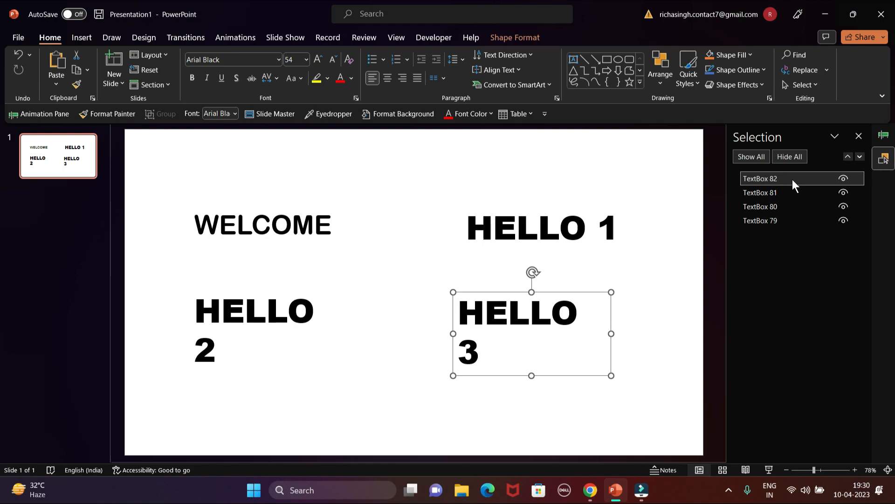
{"action": "left_click", "coordinate": [793, 179]}
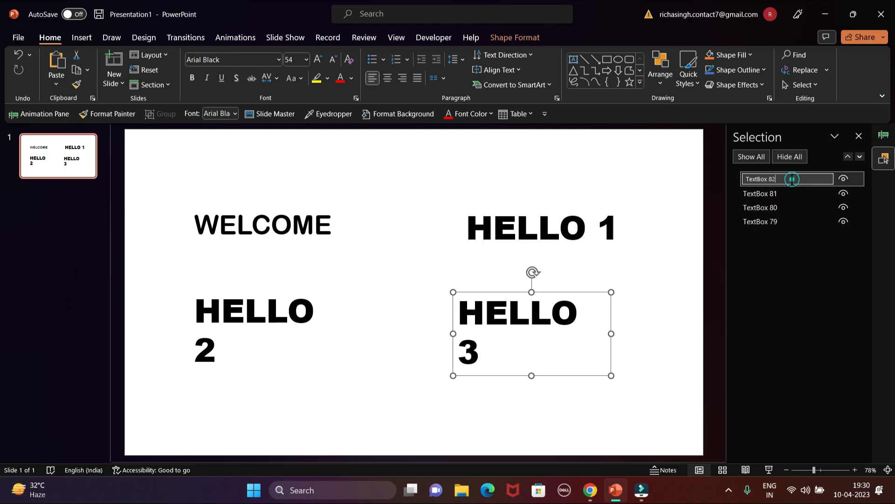
{"action": "type", "text": "HELLO 3"}
- Rename TextBox 81 as HELLO 2 and TextBox 80 as HELLO 1 in the object list
{"action": "left_click", "coordinate": [769, 193]}
{"action": "left_click", "coordinate": [770, 193]}
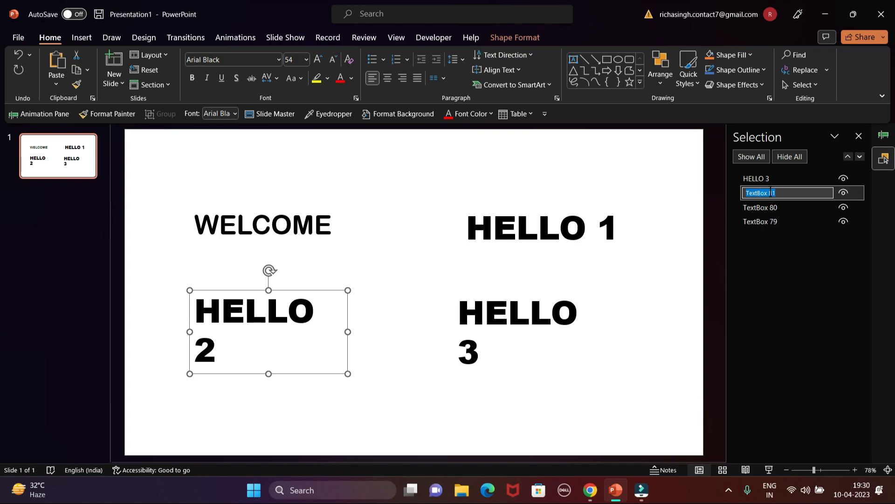
{"action": "type", "text": "HELLO 2"}
{"action": "double_click", "coordinate": [764, 206]}
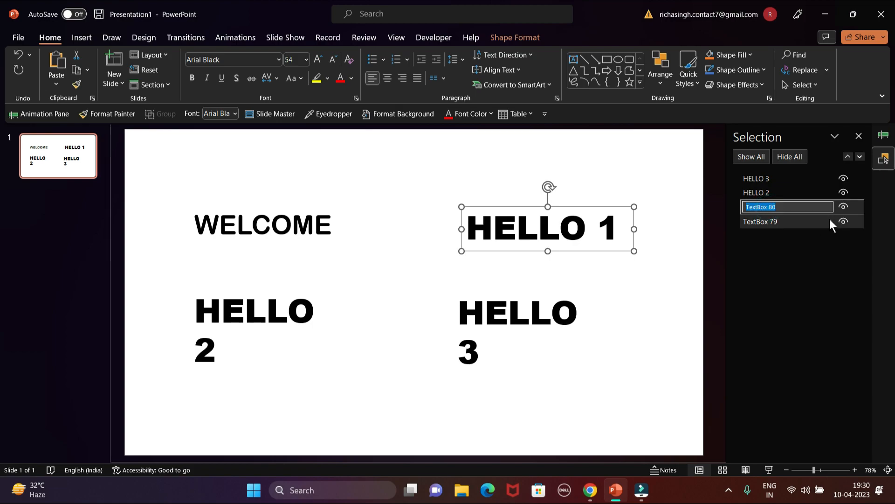
{"action": "type", "text": "HELLO 1"}
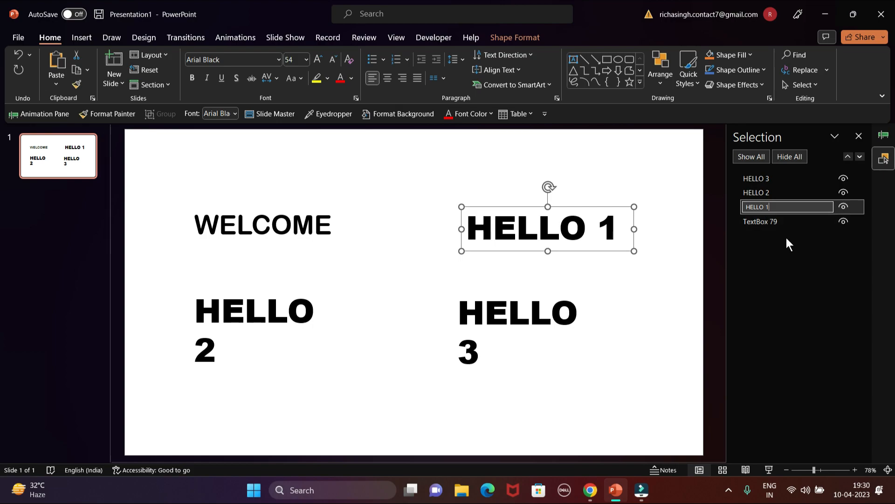
- Rename TextBox 79 as WELCOME and close the object list
{"action": "left_click", "coordinate": [774, 217]}
{"action": "left_click", "coordinate": [773, 219]}
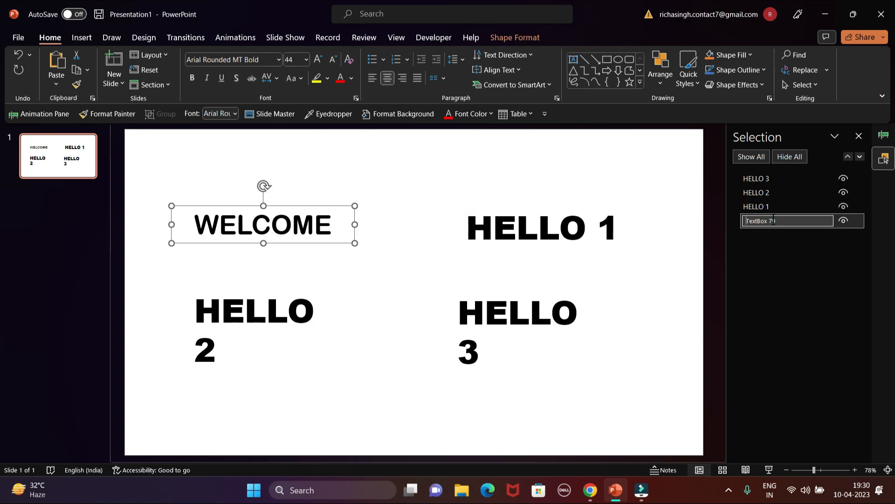
{"action": "type", "text": "WELCOME"}
{"action": "left_click", "coordinate": [859, 136]}
- Apply the Wipe entrance animation to HELLO 1 and set its trigger to on click of WELCOME
{"action": "left_click", "coordinate": [236, 37]}
{"action": "left_click", "coordinate": [610, 228]}
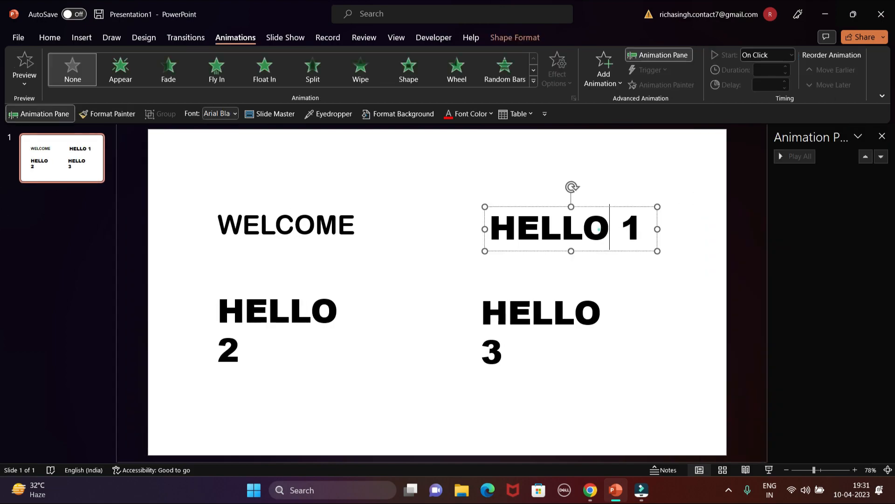
{"action": "left_click", "coordinate": [359, 70]}
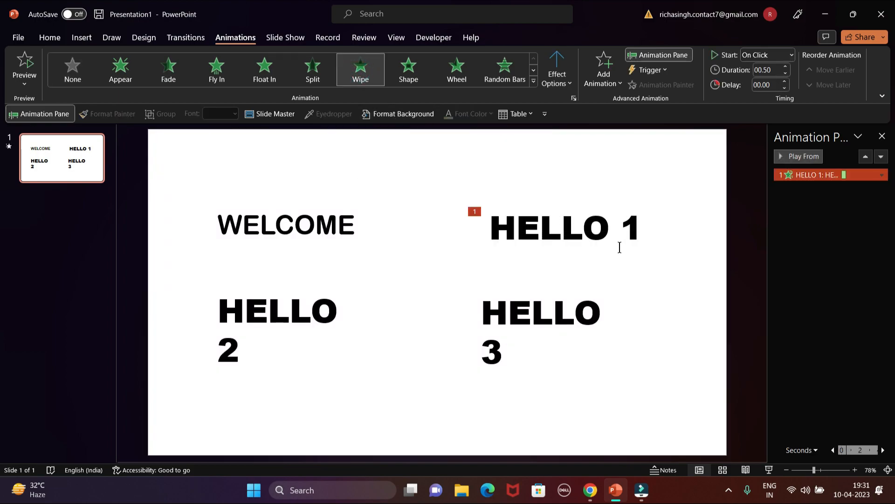
{"action": "left_click", "coordinate": [664, 71]}
{"action": "left_click", "coordinate": [672, 87]}
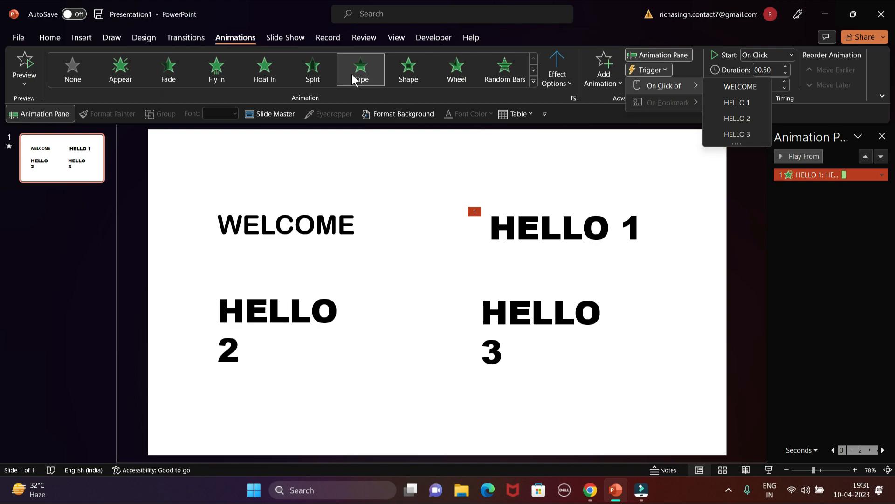
{"action": "left_click", "coordinate": [752, 87]}
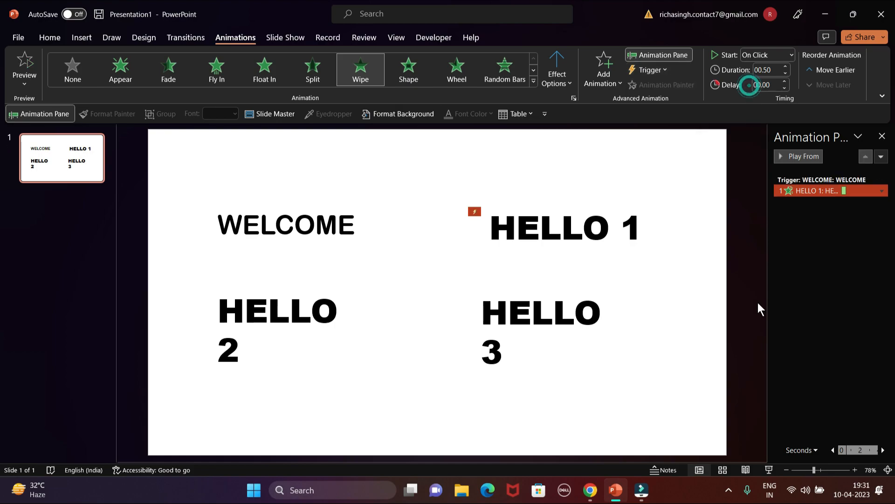
- Run the slide show and test the trigger on the WELCOME text, returning to editing
{"action": "left_click", "coordinate": [769, 469]}
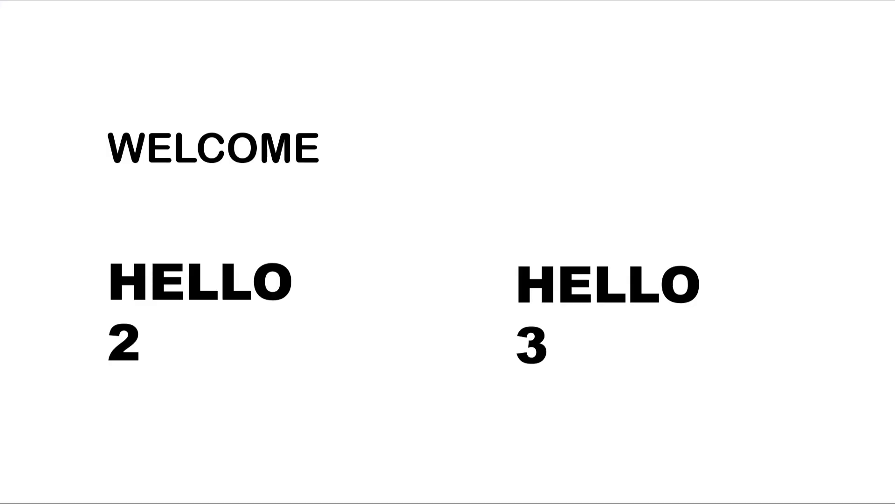
{"action": "left_click", "coordinate": [208, 160]}
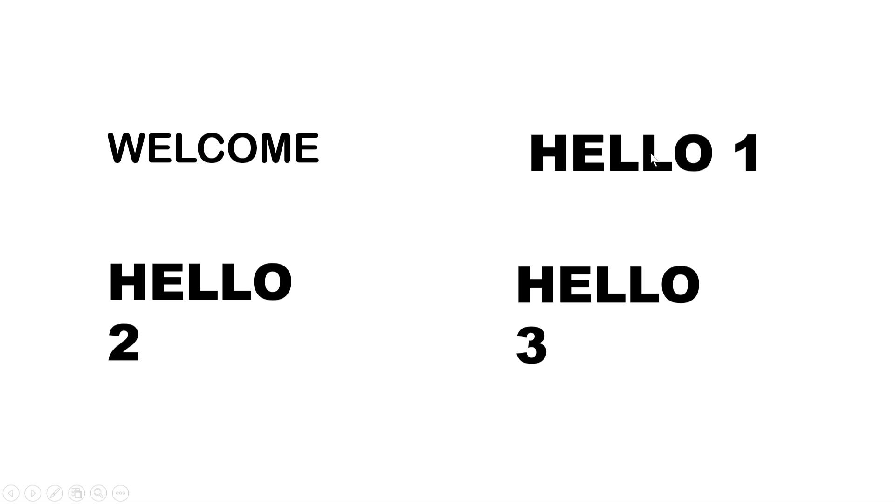
{"action": "key", "text": "Escape"}
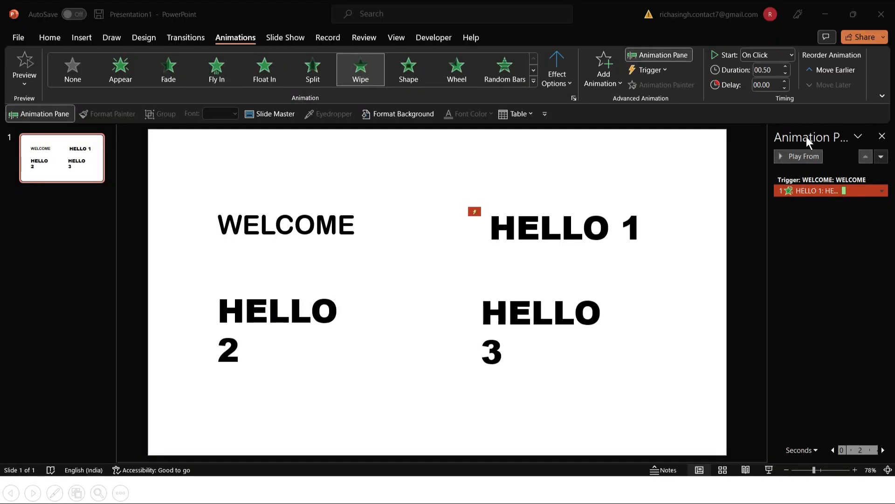
- Apply the Random Bars entrance animation to HELLO 3 and set its trigger to on click of HELLO 2
{"action": "left_click", "coordinate": [541, 321]}
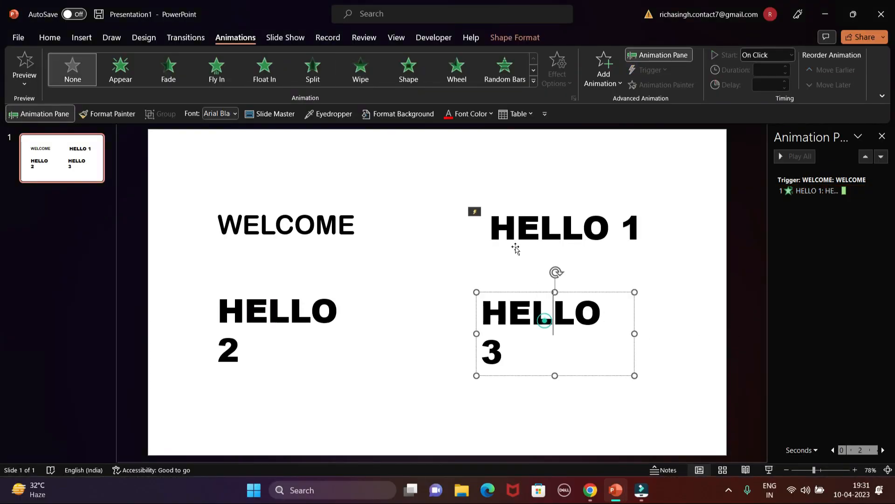
{"action": "left_click", "coordinate": [507, 78]}
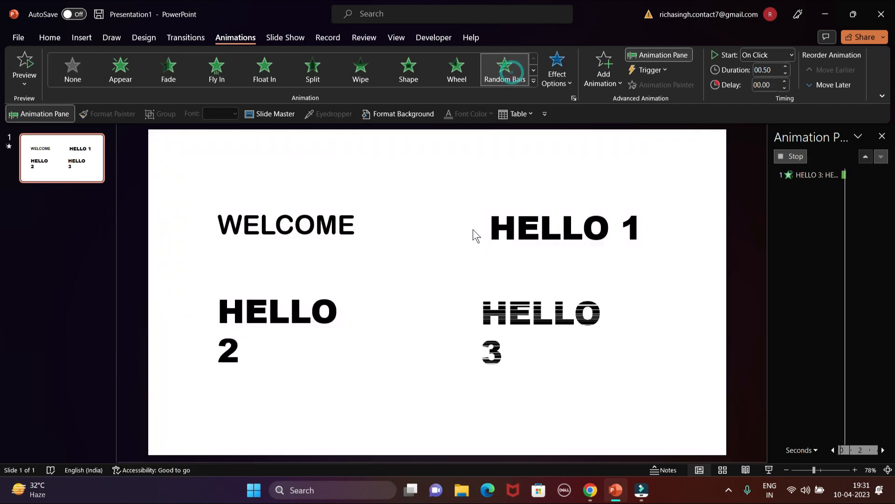
{"action": "left_click", "coordinate": [656, 69]}
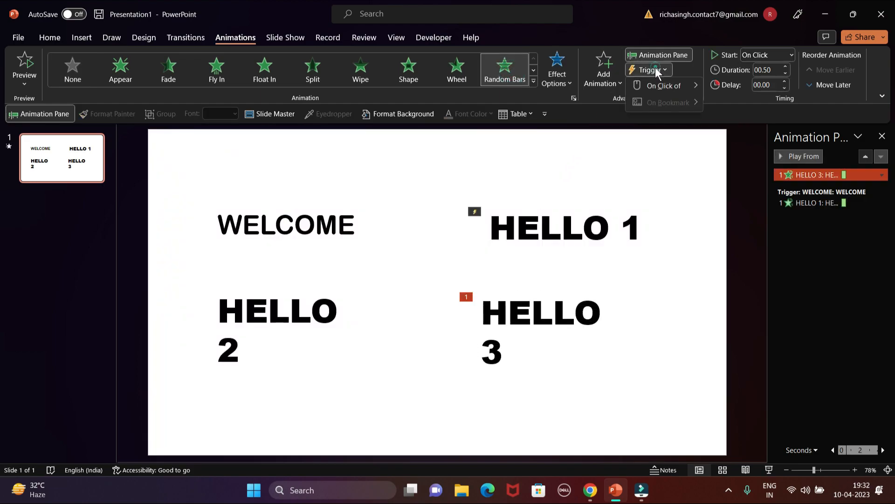
{"action": "mouse_move", "coordinate": [660, 87]}
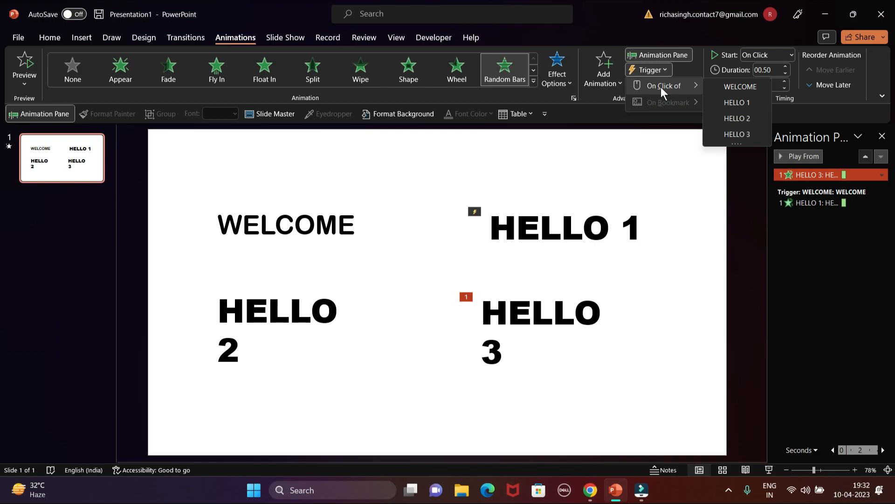
{"action": "left_click", "coordinate": [746, 119]}
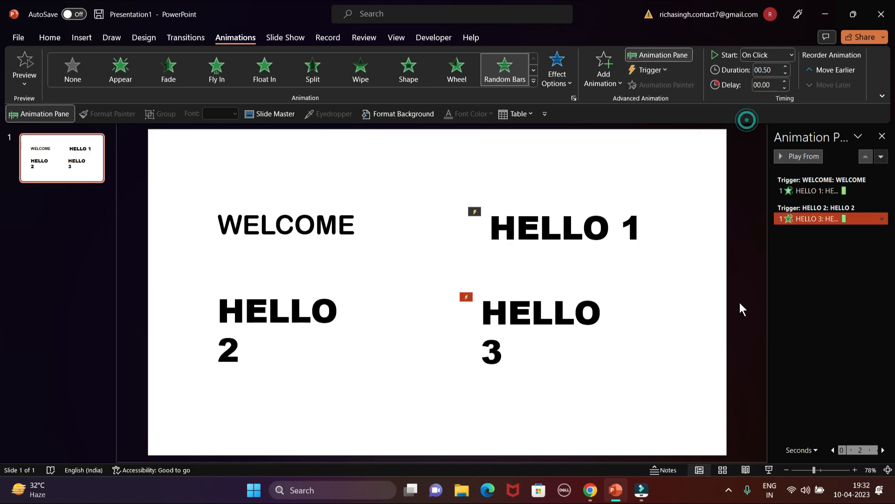
- Run the slide show, test the HELLO 3 animation by activating the HELLO 2 text, and return to editing
{"action": "left_click", "coordinate": [769, 471]}
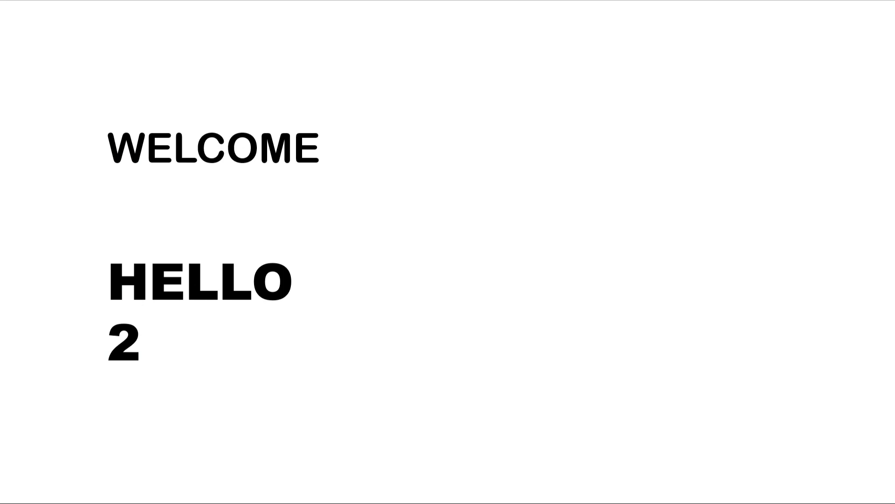
{"action": "left_click", "coordinate": [182, 287]}
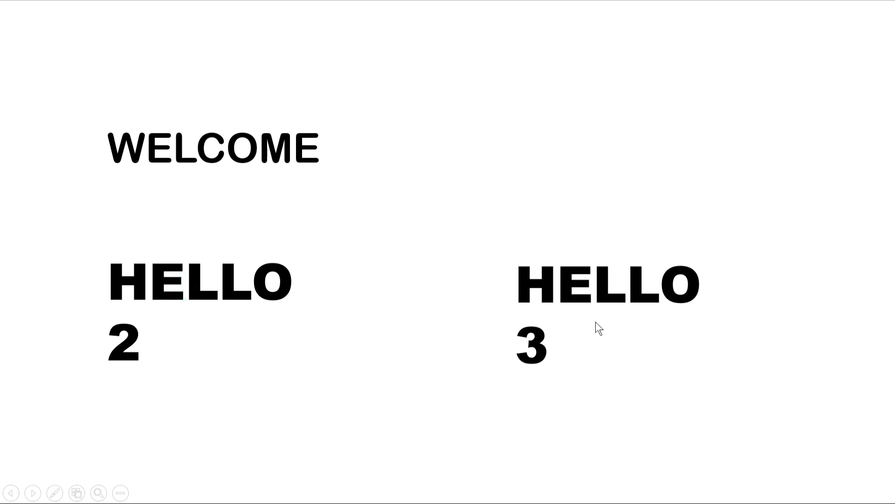
{"action": "key", "text": "Escape"}
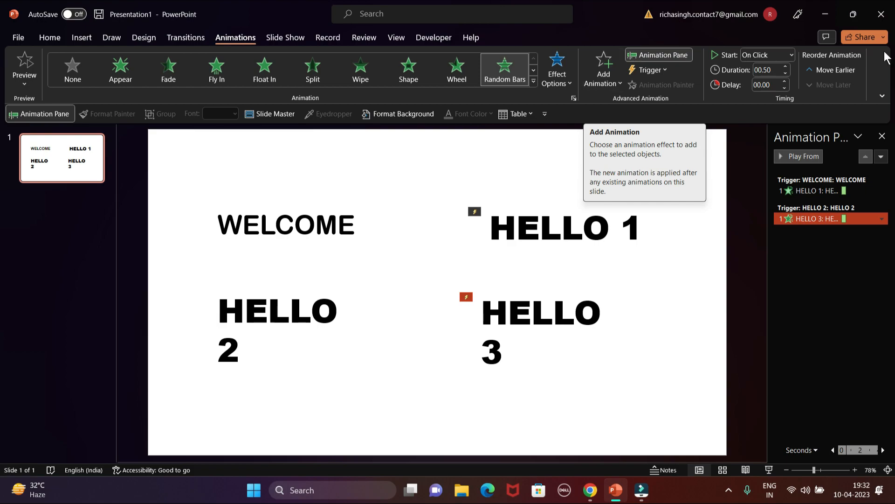
- View the start timing options for the HELLO 3 animation, and replay the slide show to activate its HELLO 2 trigger again
{"action": "left_click", "coordinate": [791, 53]}
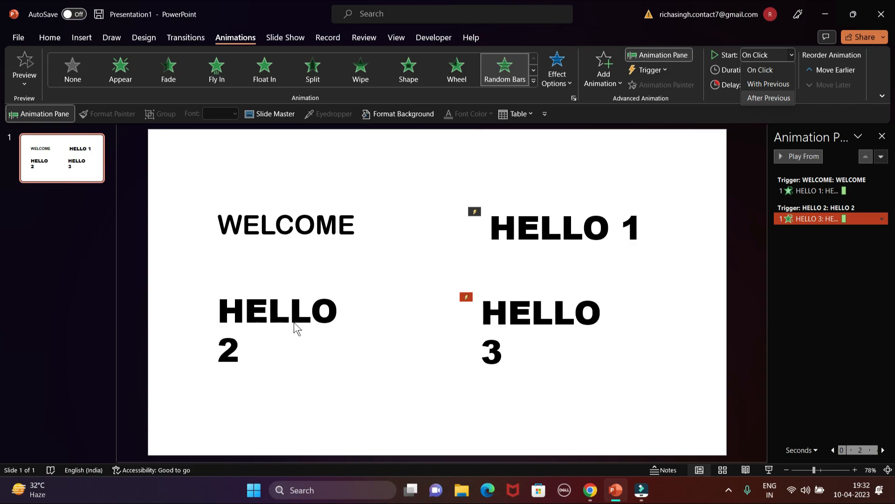
{"action": "left_click", "coordinate": [770, 470]}
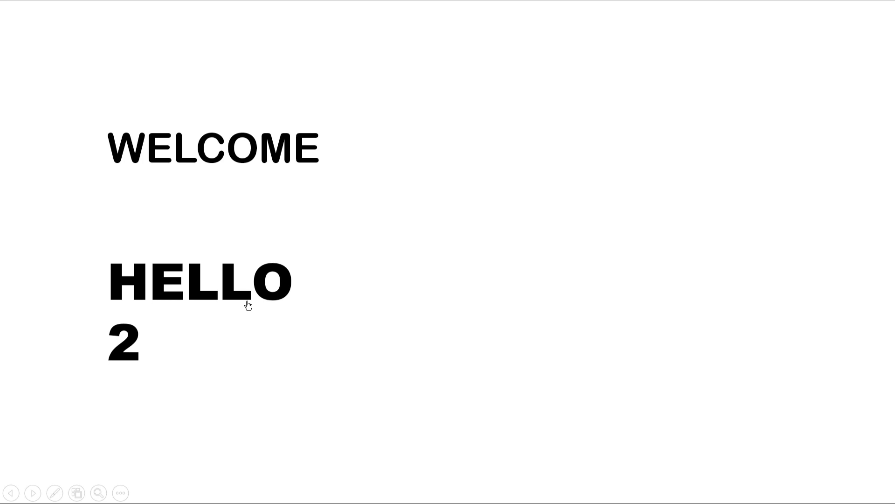
{"action": "left_click", "coordinate": [224, 288]}
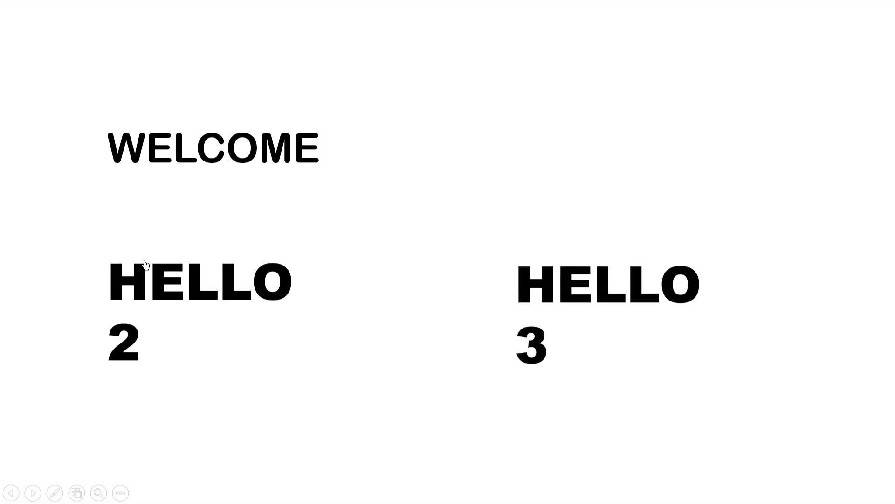